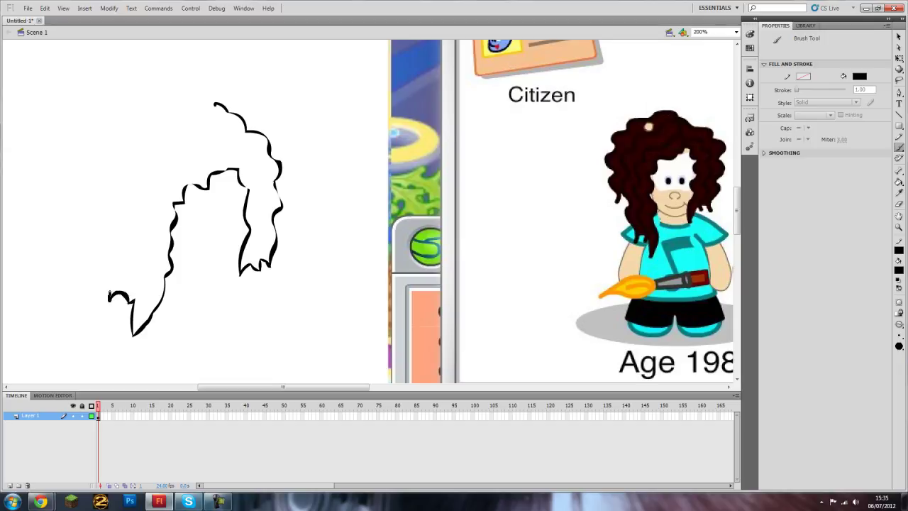
Brush in the missing wavy hair outline from the long lock up to the crown, and draw the curved jaw beneath the face opening
mouse_move(110, 296)
mouse_down()
mouse_move(109, 242)
mouse_move(131, 214)
mouse_up()
mouse_move(131, 214)
mouse_down()
mouse_move(125, 195)
mouse_move(137, 171)
mouse_move(125, 160)
mouse_move(146, 128)
mouse_move(177, 102)
mouse_move(219, 106)
mouse_up()
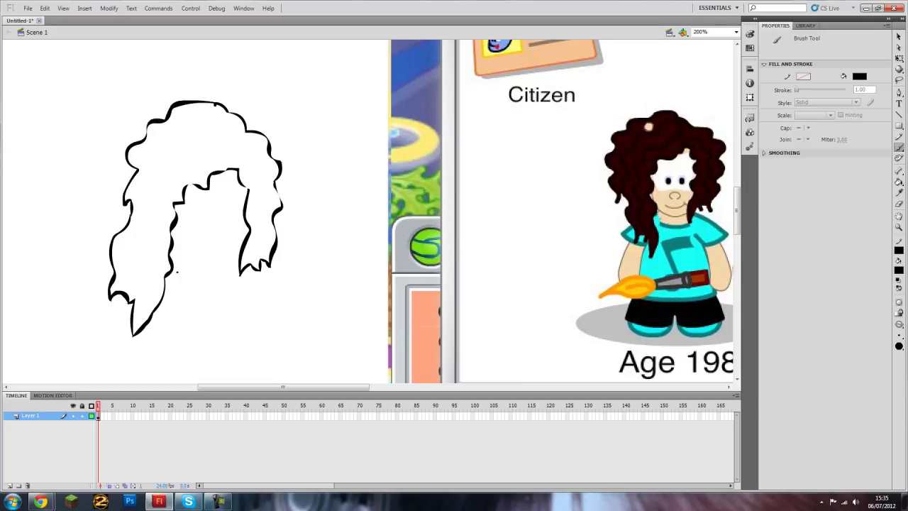
mouse_move(172, 271)
mouse_down()
mouse_move(212, 292)
mouse_move(241, 261)
mouse_up()
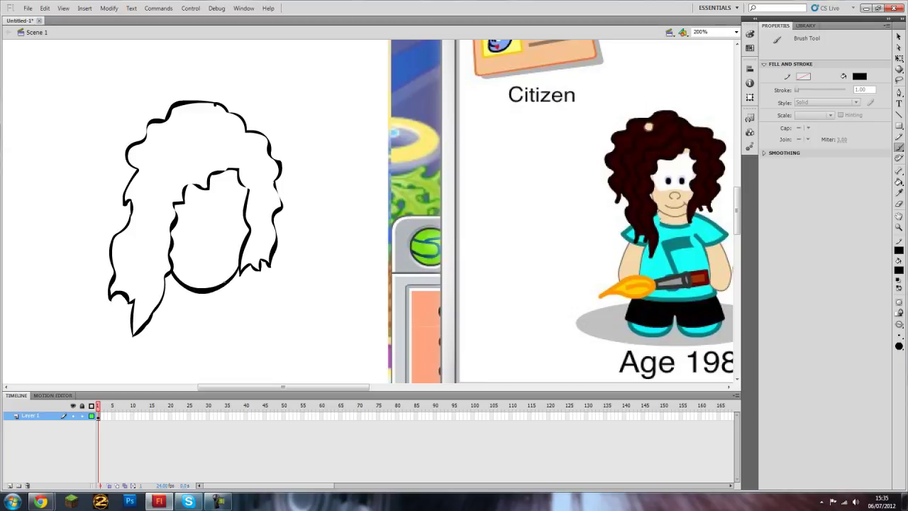
Draw the face details with the brush: a curved line across the face, two oval eyes above it, a small nose and a smiling mouth
mouse_move(176, 222)
mouse_down()
mouse_move(190, 237)
mouse_move(249, 234)
mouse_move(207, 217)
mouse_move(216, 223)
mouse_move(205, 228)
mouse_move(199, 217)
mouse_move(207, 228)
mouse_move(198, 229)
mouse_move(226, 215)
mouse_move(227, 230)
mouse_move(219, 228)
mouse_up()
key(ctrl+z)
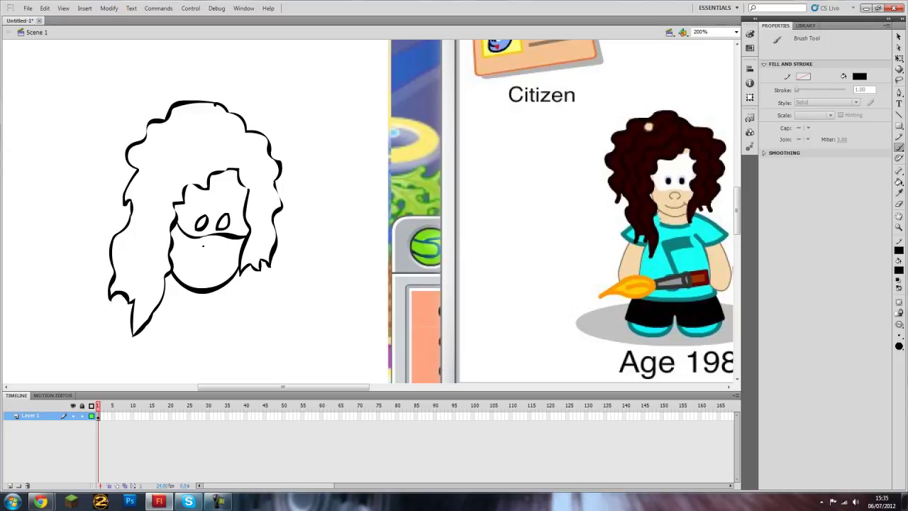
mouse_move(207, 248)
mouse_down()
mouse_move(218, 239)
mouse_move(209, 270)
mouse_move(230, 260)
mouse_up()
key(ctrl+z)
drag(188, 271, 226, 277)
Draw the neckline stroke, shoulder, short sleeve and rounded arm below the shorter side of the hair
drag(736, 197, 735, 215)
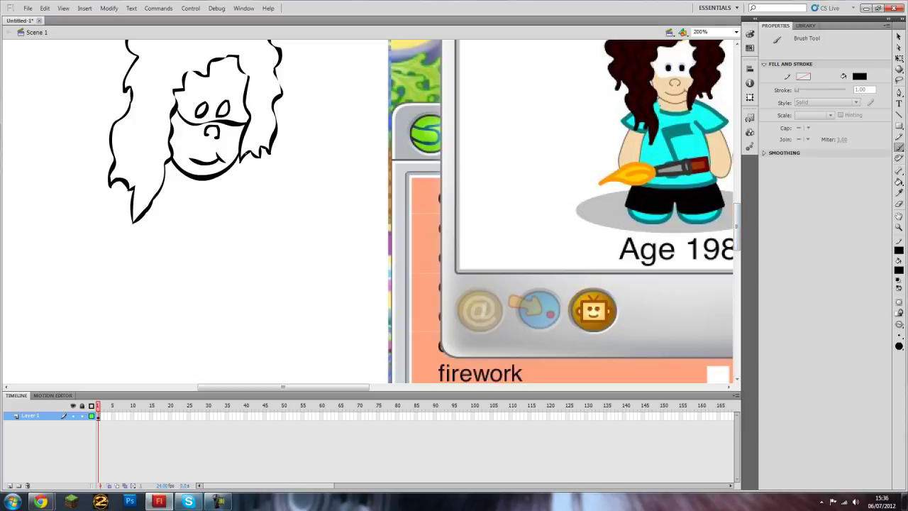
mouse_move(245, 153)
mouse_down()
mouse_move(234, 186)
mouse_move(241, 155)
mouse_up()
mouse_move(237, 160)
mouse_down()
mouse_move(269, 179)
mouse_move(284, 222)
mouse_up()
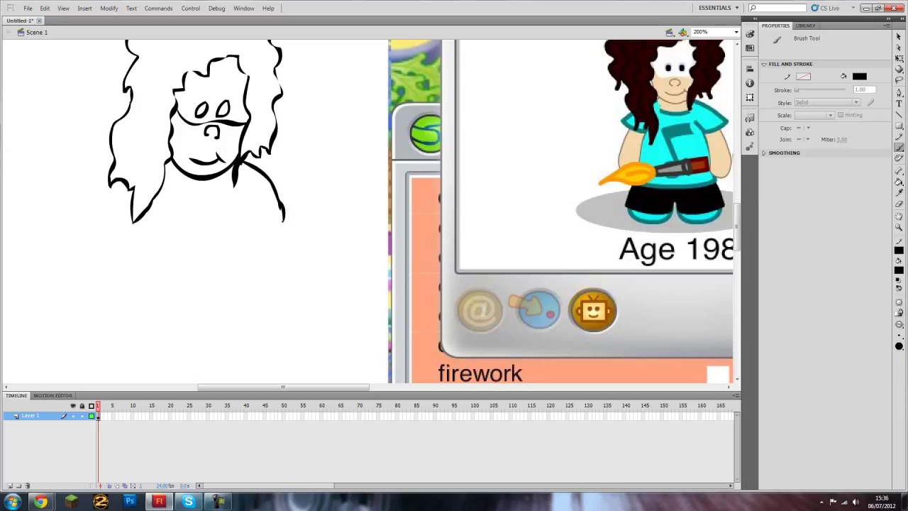
drag(283, 218, 262, 229)
key(ctrl+z)
key(ctrl+z)
drag(281, 208, 285, 224)
mouse_move(284, 224)
mouse_down()
mouse_move(261, 236)
mouse_move(246, 209)
mouse_move(284, 233)
mouse_move(287, 287)
mouse_move(268, 287)
mouse_move(270, 236)
mouse_up()
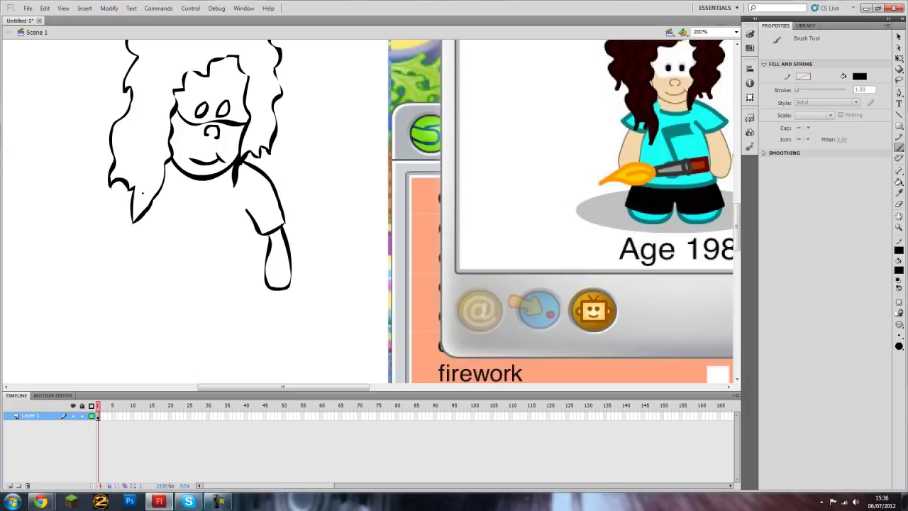
Draw the short sleeve behind the long hair lock and the outer line of the arm beneath it
drag(119, 174, 93, 222)
key(ctrl+z)
mouse_move(122, 183)
mouse_down()
mouse_move(109, 226)
mouse_move(134, 237)
mouse_move(152, 206)
mouse_move(134, 237)
mouse_move(143, 215)
mouse_up()
key(ctrl+z)
drag(110, 237, 104, 285)
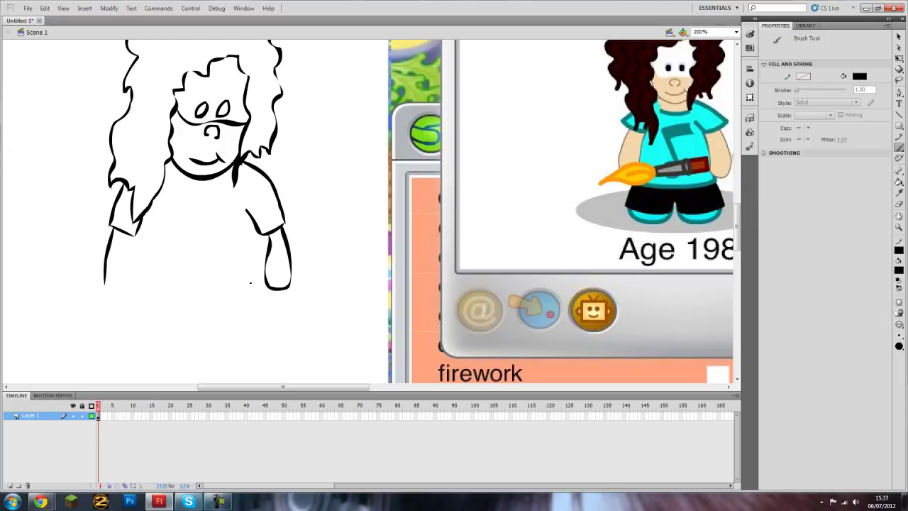
Outline the held paintbrush across the torso, with a long handle from the hand and a pointed bristle tip containing an inner curve
mouse_move(261, 268)
mouse_down()
mouse_move(151, 280)
mouse_move(156, 293)
mouse_move(265, 286)
mouse_up()
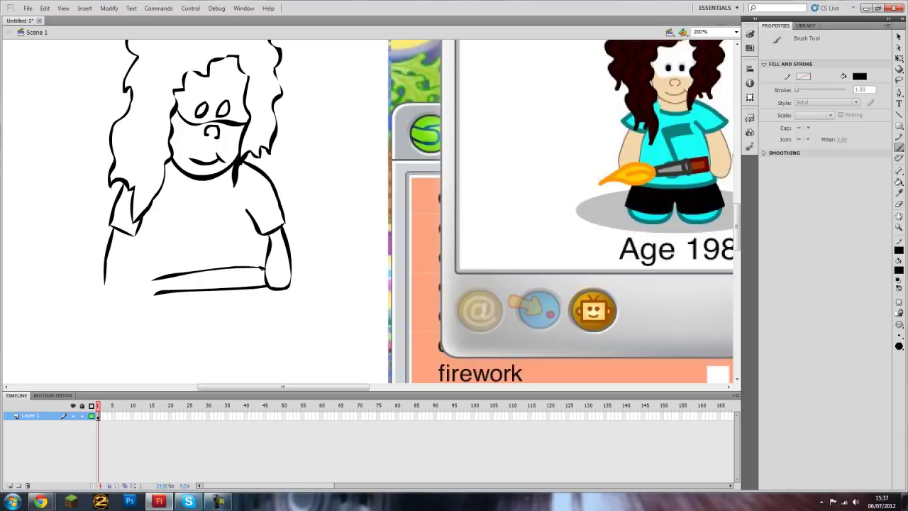
drag(261, 267, 200, 273)
drag(133, 237, 130, 286)
key(ctrl+z)
mouse_move(153, 279)
mouse_down()
mouse_move(155, 296)
mouse_move(136, 271)
mouse_move(90, 297)
mouse_up()
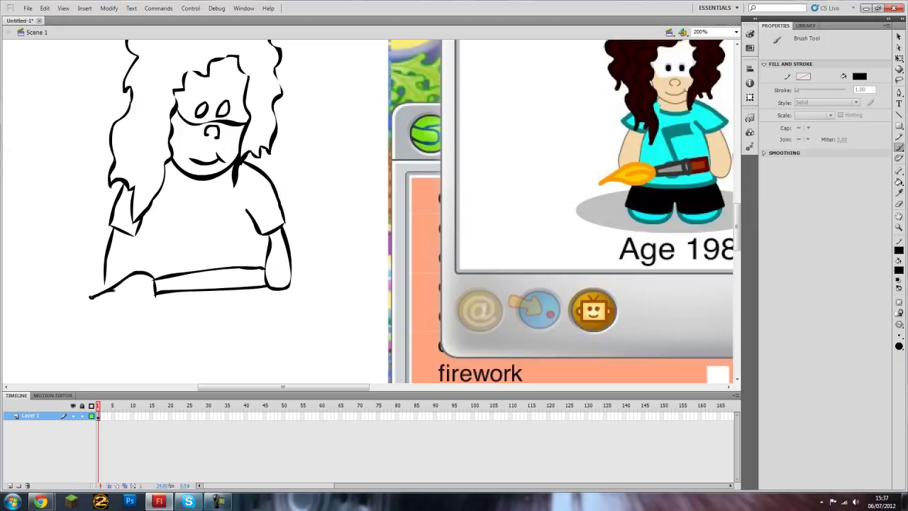
drag(119, 298, 157, 297)
drag(150, 279, 152, 297)
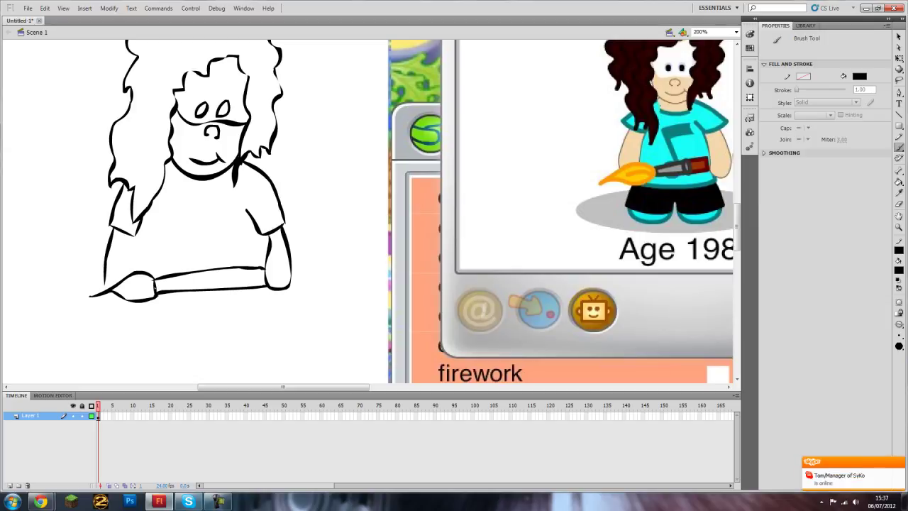
drag(152, 282, 132, 289)
Draw a narrow oval band across the middle of the paintbrush handle and the tapered handle end extending beyond the hand
mouse_move(217, 269)
mouse_down()
mouse_move(221, 291)
mouse_move(222, 269)
mouse_up()
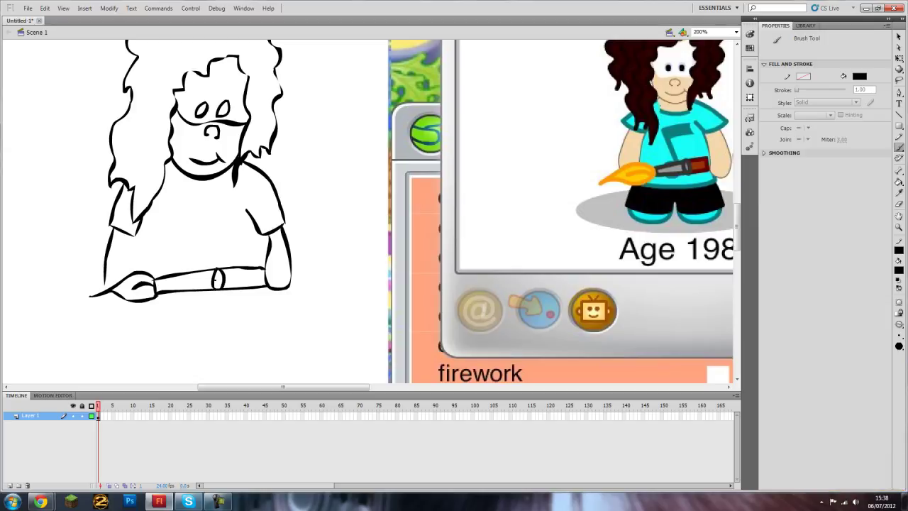
key(ctrl+z)
key(ctrl+z)
drag(219, 274, 219, 286)
key(ctrl+z)
mouse_move(215, 287)
mouse_down()
mouse_move(214, 273)
mouse_move(220, 287)
mouse_up()
drag(306, 387, 330, 388)
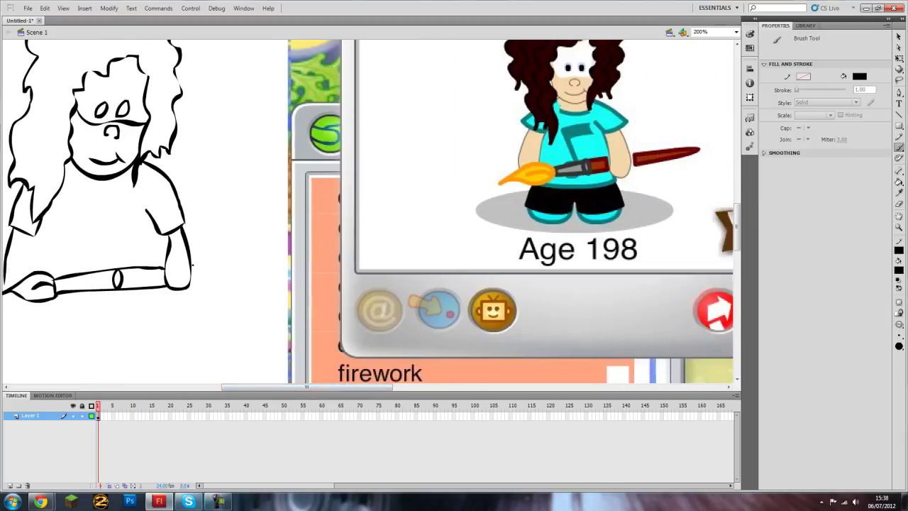
mouse_move(190, 265)
mouse_down()
mouse_move(247, 265)
mouse_move(247, 274)
mouse_move(190, 279)
mouse_up()
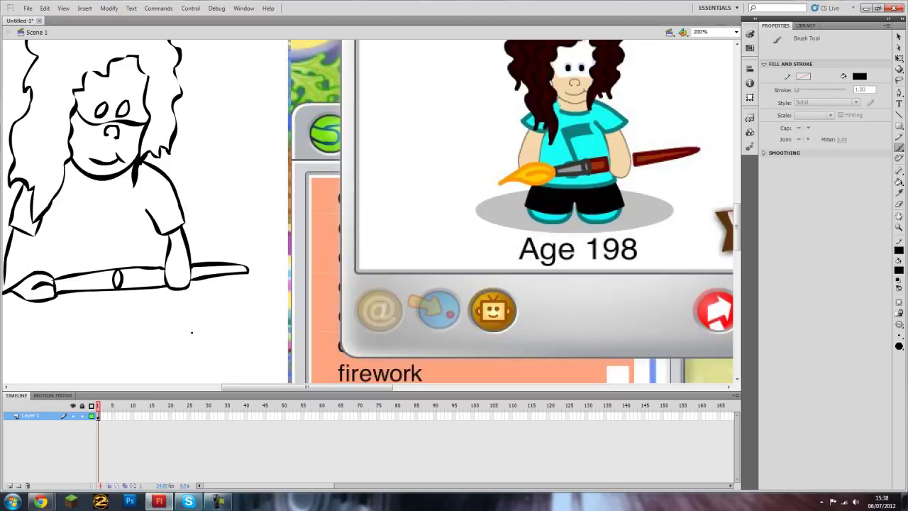
Finish the arm behind the paintbrush tip by drawing its inner line and closing its lower end
drag(238, 387, 216, 387)
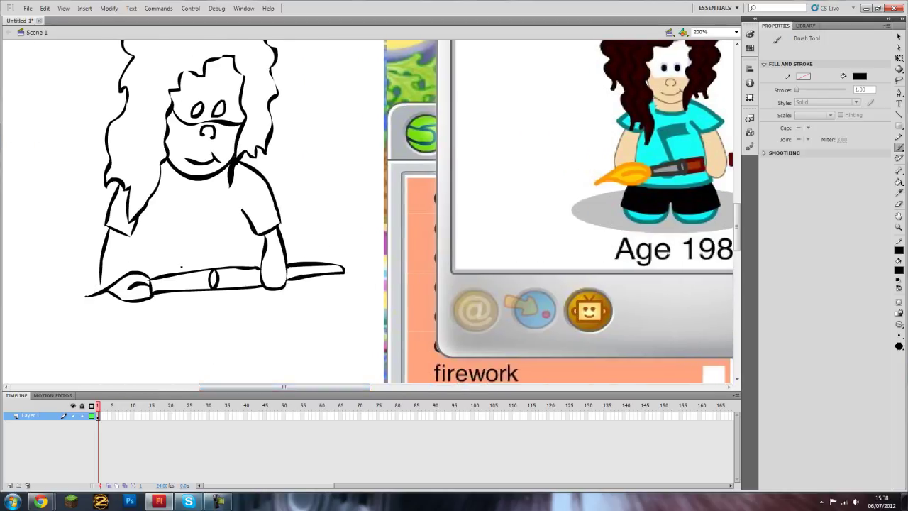
drag(128, 240, 126, 264)
key(ctrl+z)
drag(100, 280, 107, 291)
Draw the curved shirt hem below the paintbrush, the wide shorts with a centre notch, and two rounded shoes underneath
scroll(387, 240, down, 2)
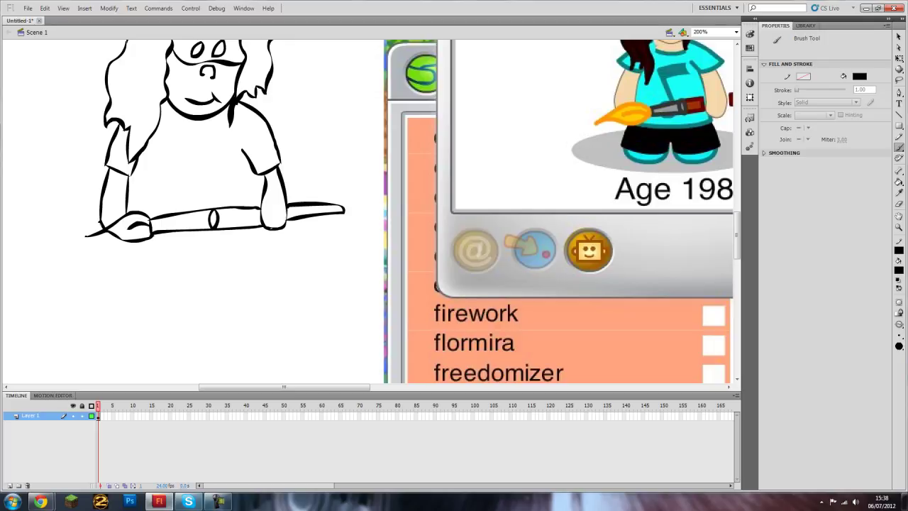
mouse_move(270, 239)
mouse_down()
mouse_move(151, 254)
mouse_move(129, 243)
mouse_move(166, 255)
mouse_move(223, 252)
mouse_up()
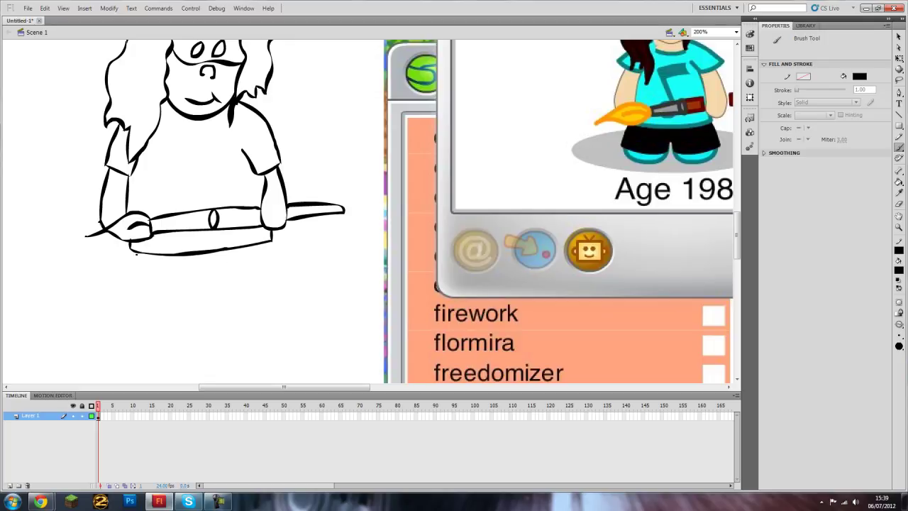
mouse_move(131, 248)
mouse_down()
mouse_move(123, 290)
mouse_move(151, 306)
mouse_move(195, 311)
mouse_move(201, 289)
mouse_move(209, 311)
mouse_move(245, 310)
mouse_move(272, 298)
mouse_move(261, 243)
mouse_up()
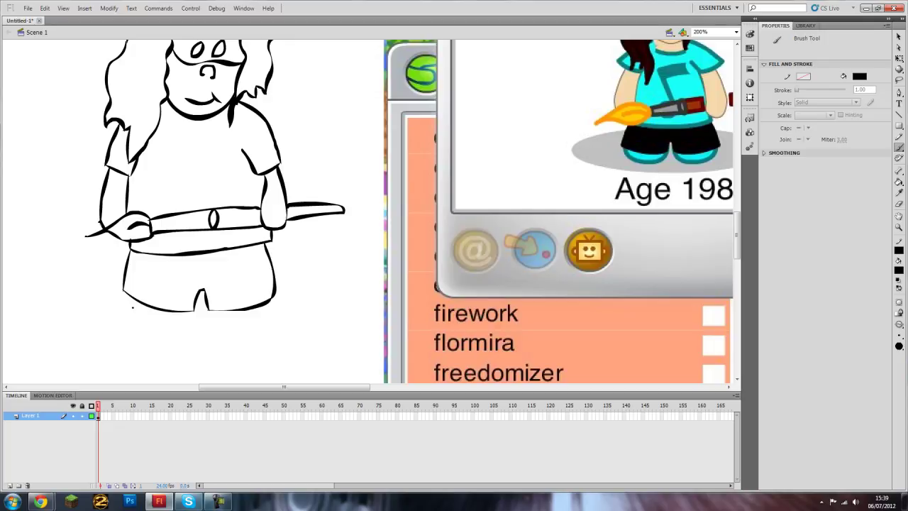
mouse_move(126, 291)
mouse_down()
mouse_move(145, 321)
mouse_move(193, 310)
mouse_up()
mouse_move(270, 301)
mouse_down()
mouse_move(250, 317)
mouse_move(211, 309)
mouse_up()
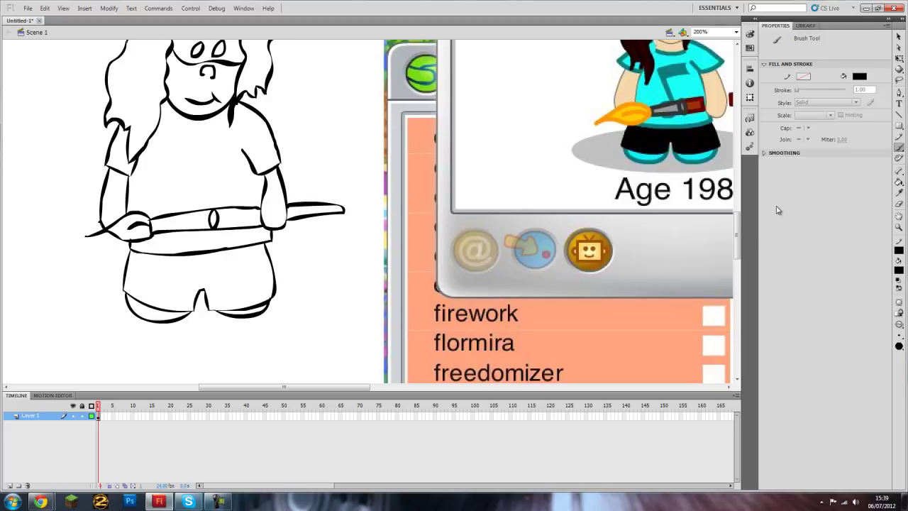
drag(737, 236, 737, 215)
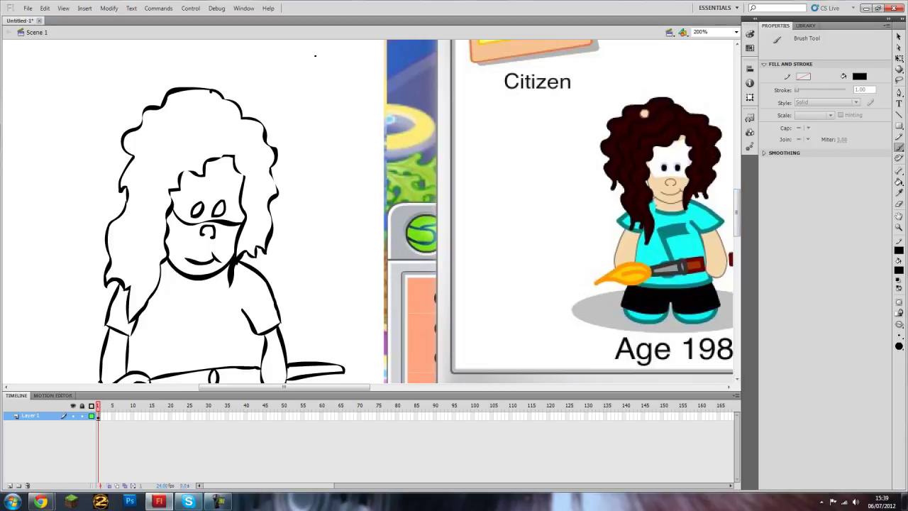